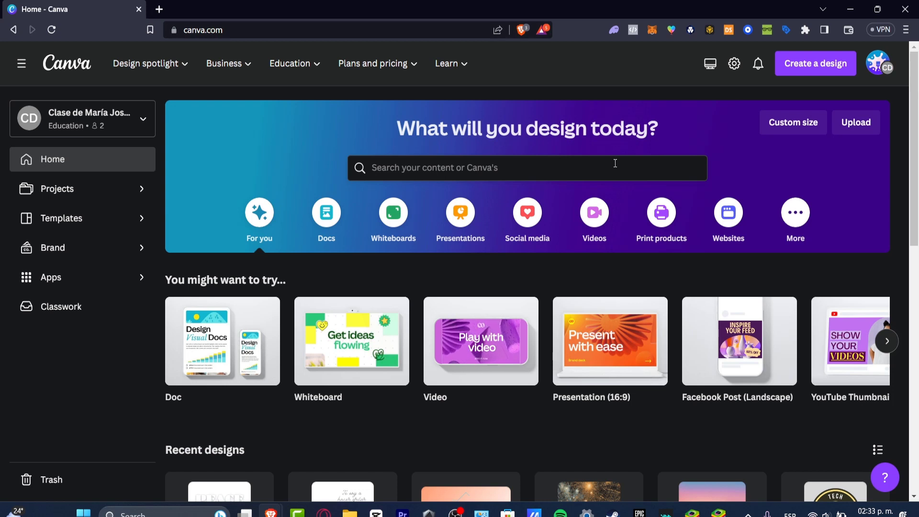
- Open Create a design and scroll to the Untitled Website design with the fiverr graphic
left_click(812, 63)
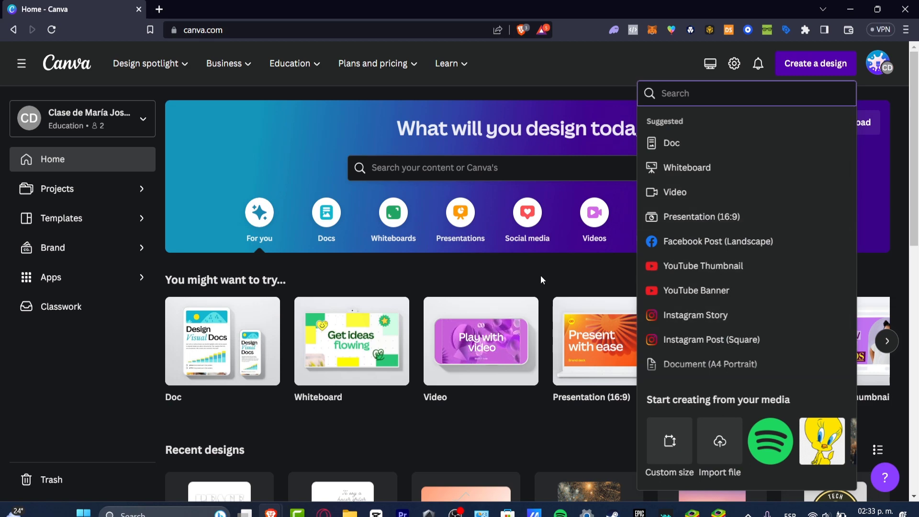
scroll(541, 275, "down", 10)
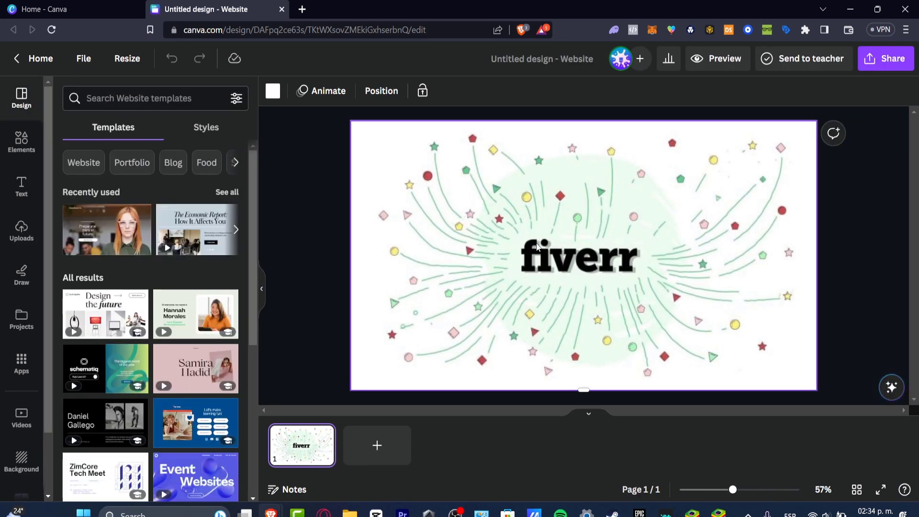
- Search the Elements library for 'audio' and show the Website design's pages as a grid
left_click(20, 144)
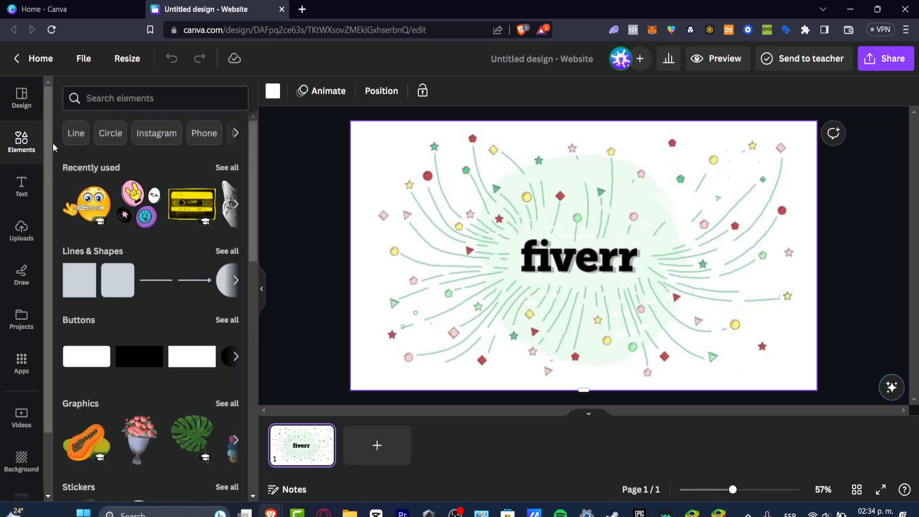
left_click(153, 101)
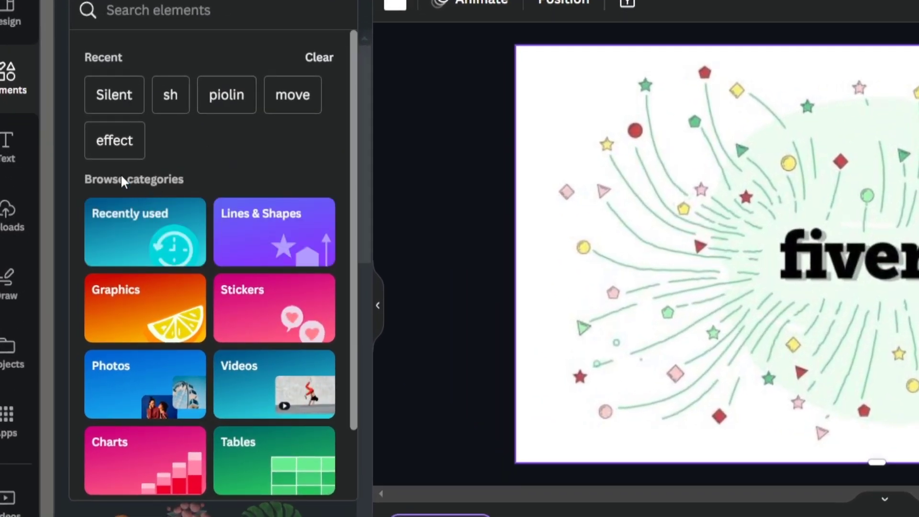
scroll(220, 194, "down", 3)
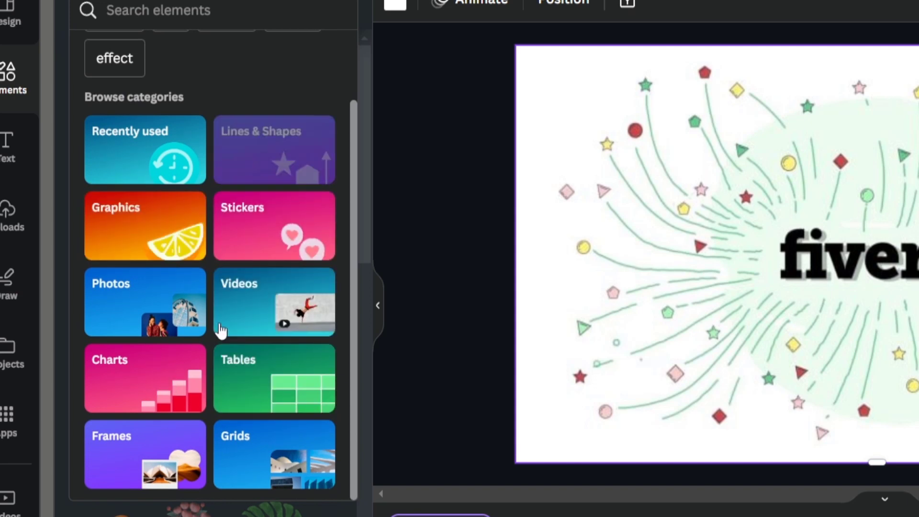
left_click(185, 11)
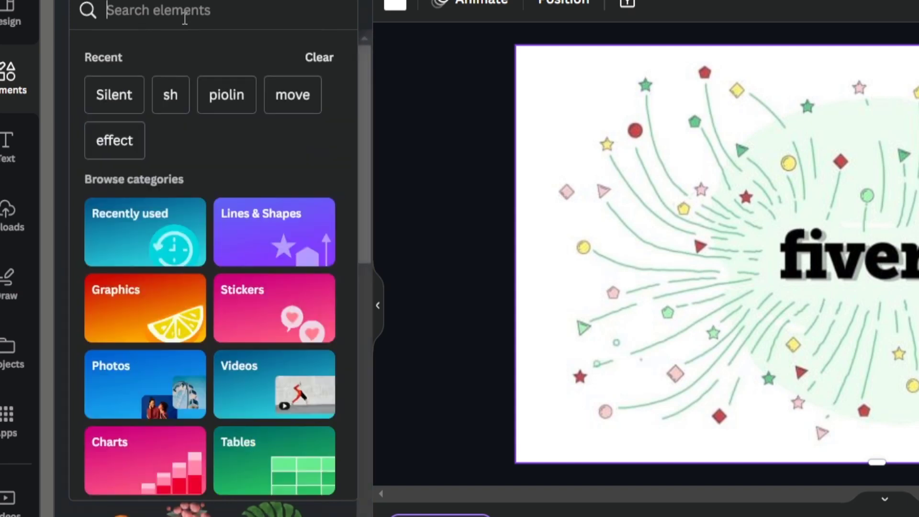
type("m")
key("BackSpace")
type("audio")
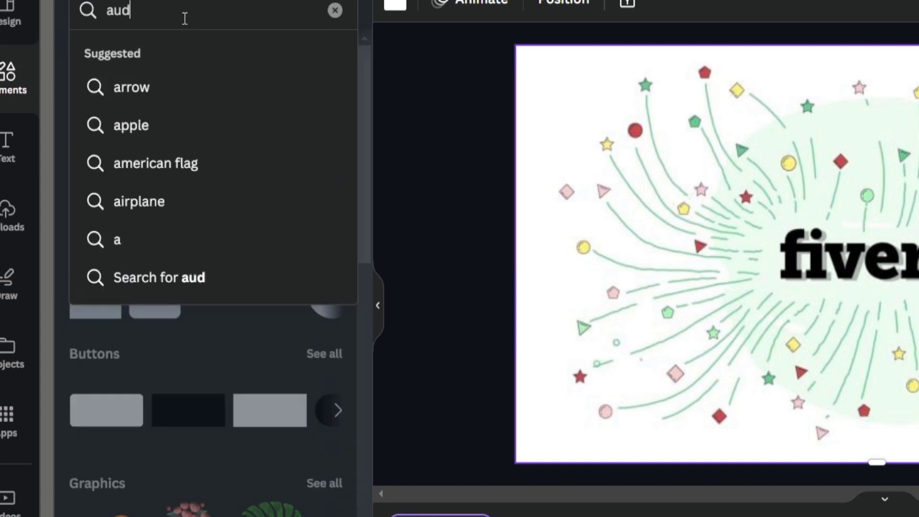
key("Return")
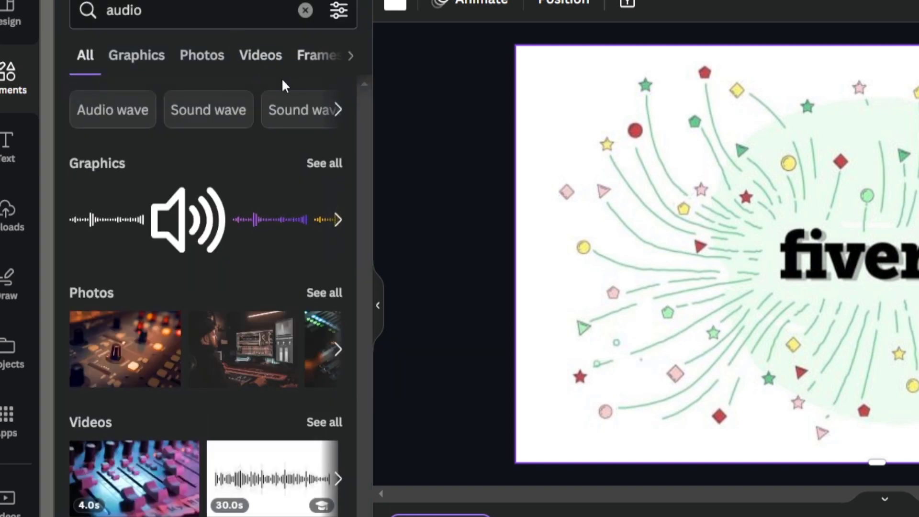
left_click(352, 57)
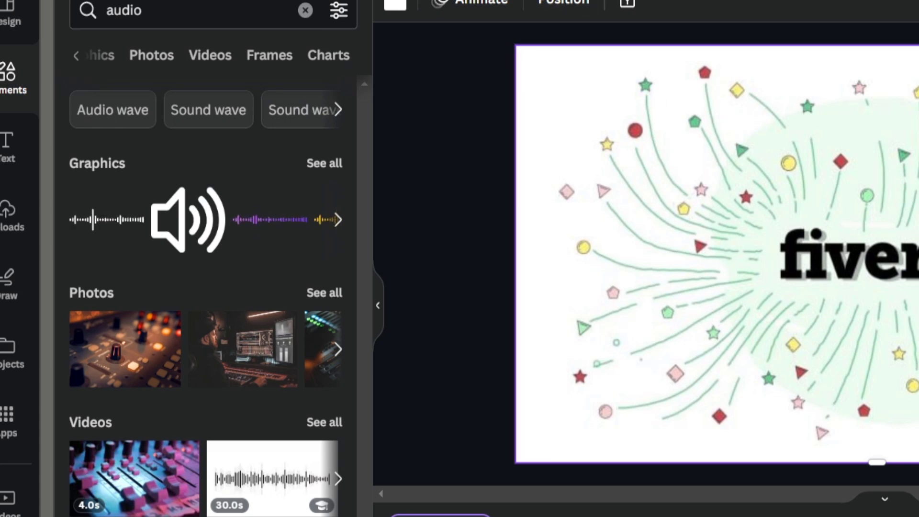
key("ctrl+alt+g")
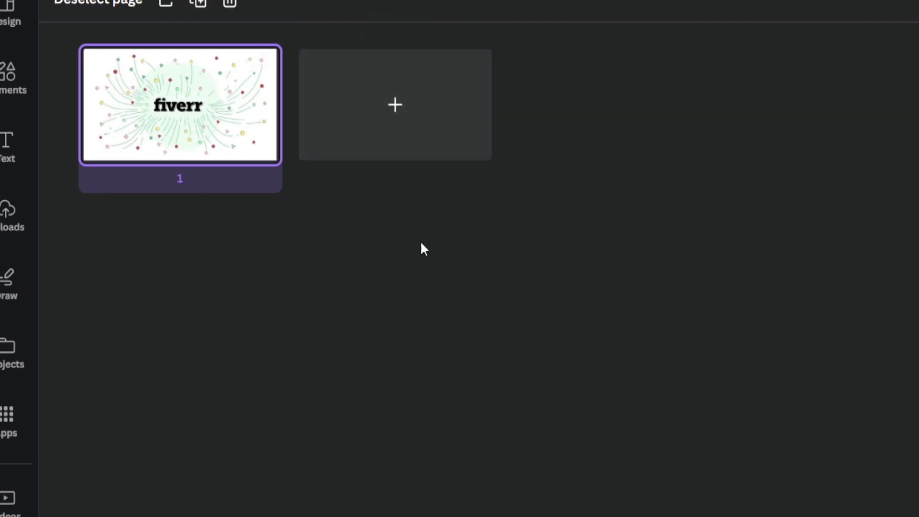
- From the Canva home page, create a new blank Video design
left_click(88, 6)
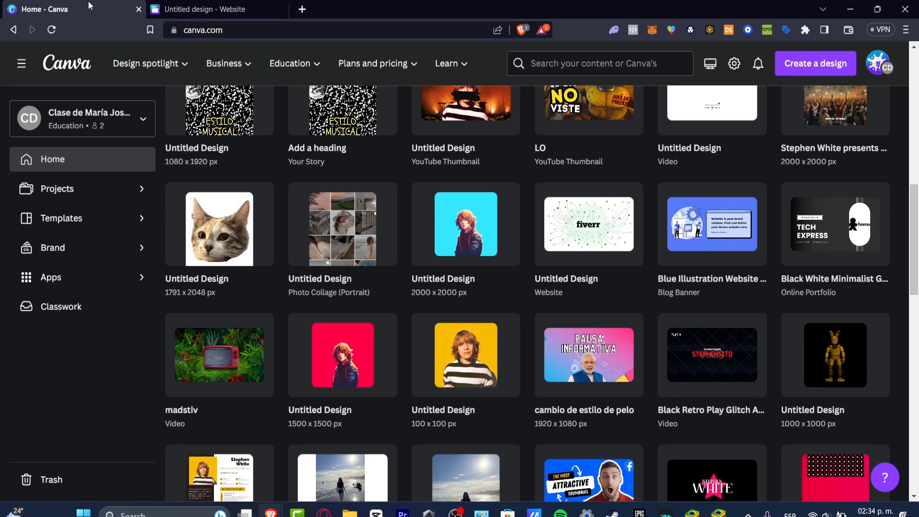
left_click(814, 72)
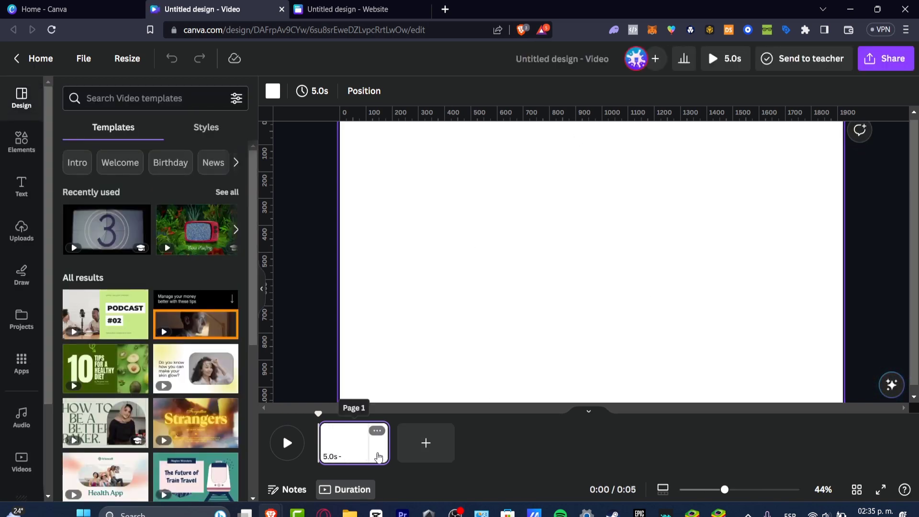
- Lengthen the video page to 13.3 seconds, then exit grid view in the Website design
left_click_drag(379, 457, 504, 435)
left_click(352, 7)
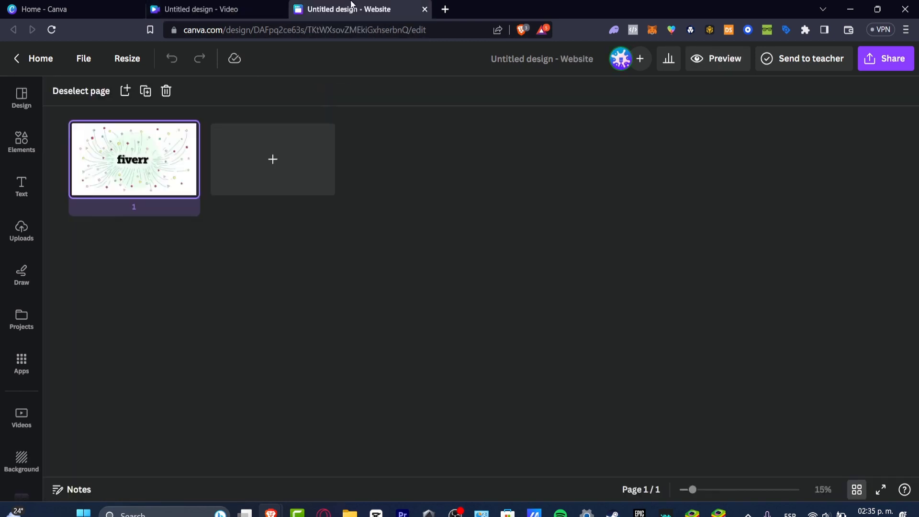
left_click(877, 497)
left_click(885, 508)
left_click(857, 490)
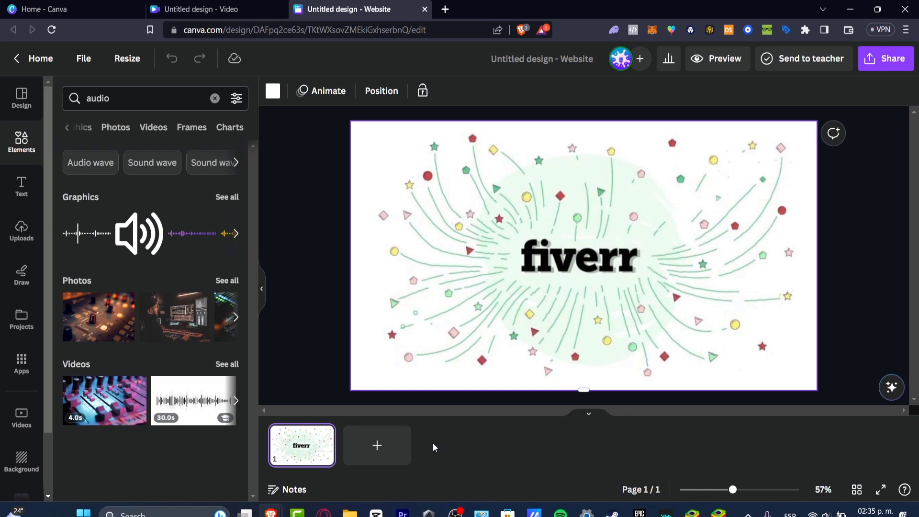
- Return to the Website design tab and select the fiverr confetti image
left_click(211, 9)
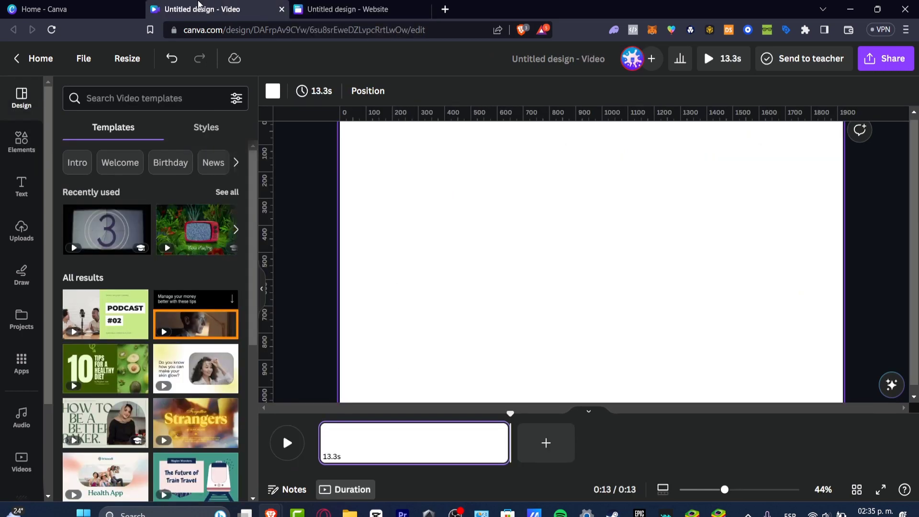
left_click(108, 6)
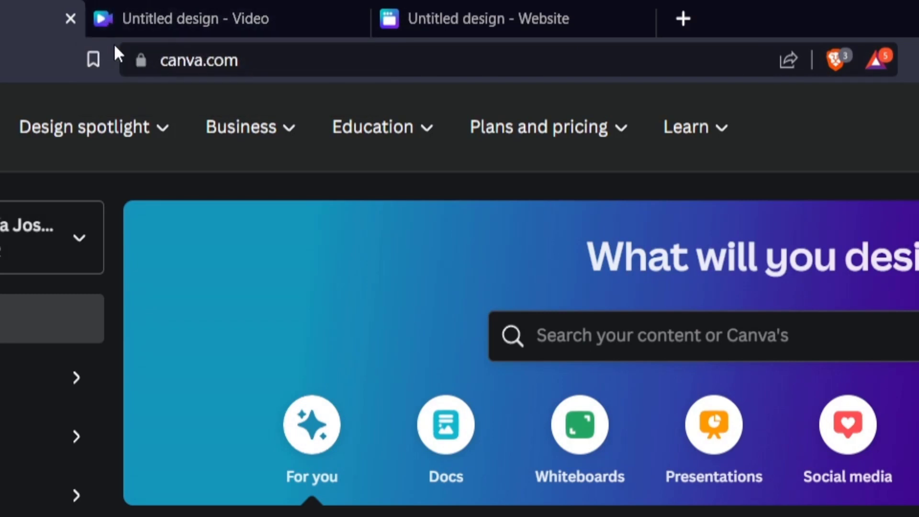
left_click(228, 21)
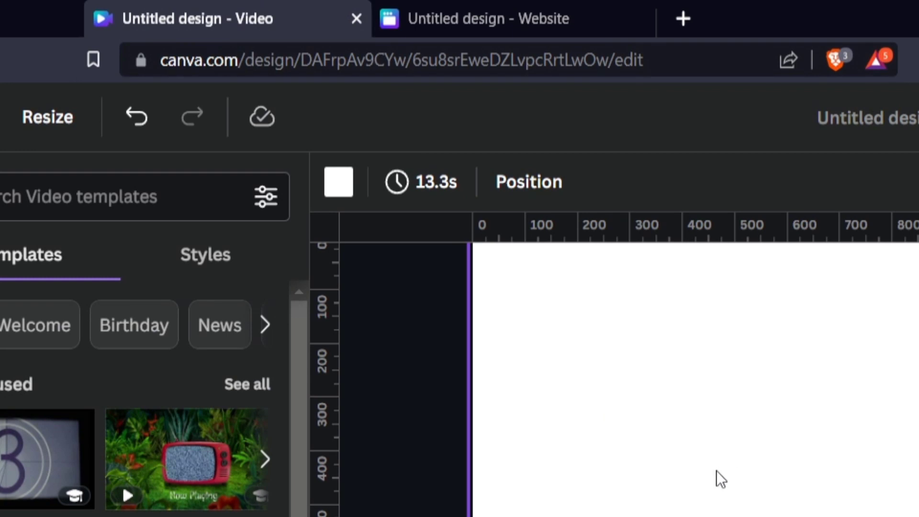
left_click(477, 1)
left_click(862, 514)
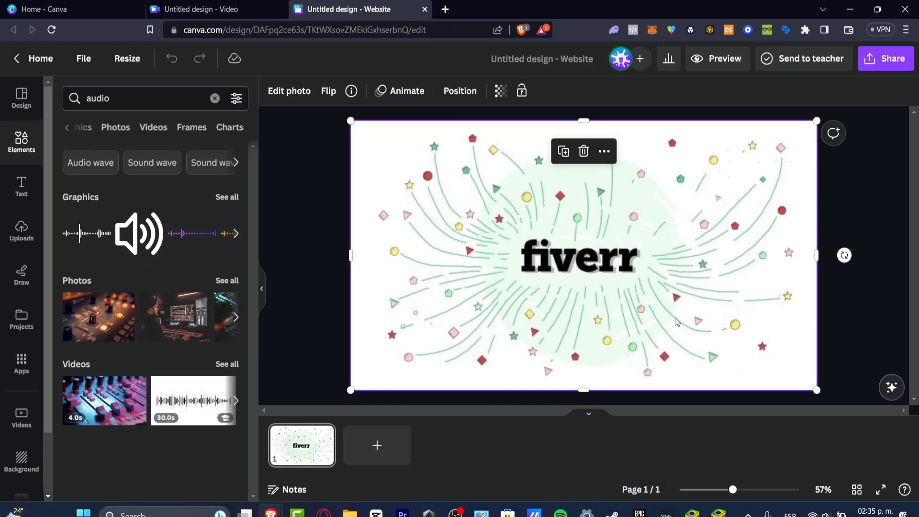
- Paste the fiverr confetti image from the Website design into the Video design
left_click(126, 58)
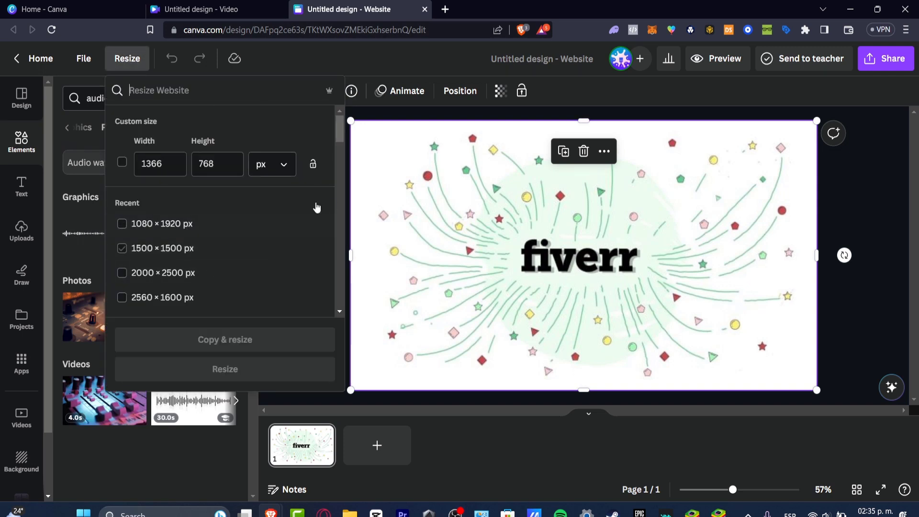
left_click(848, 217)
left_click(468, 247)
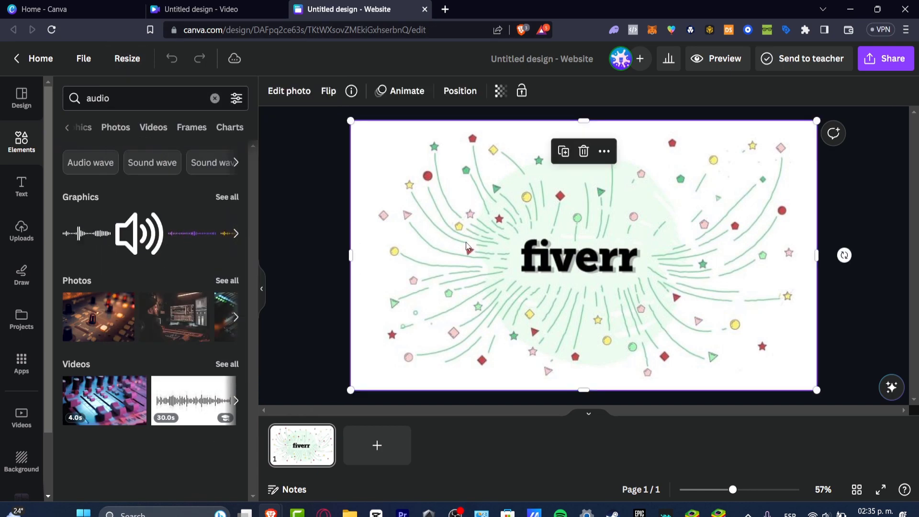
left_click(224, 9)
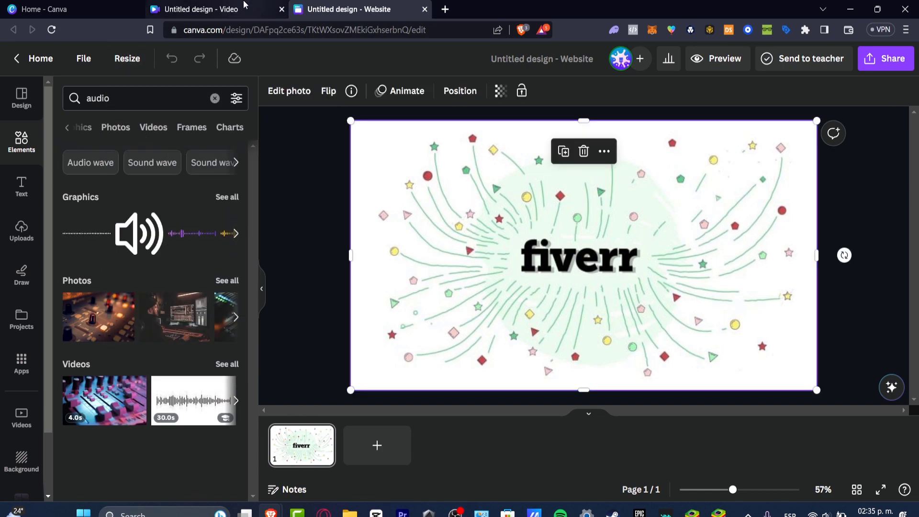
key("ctrl+v")
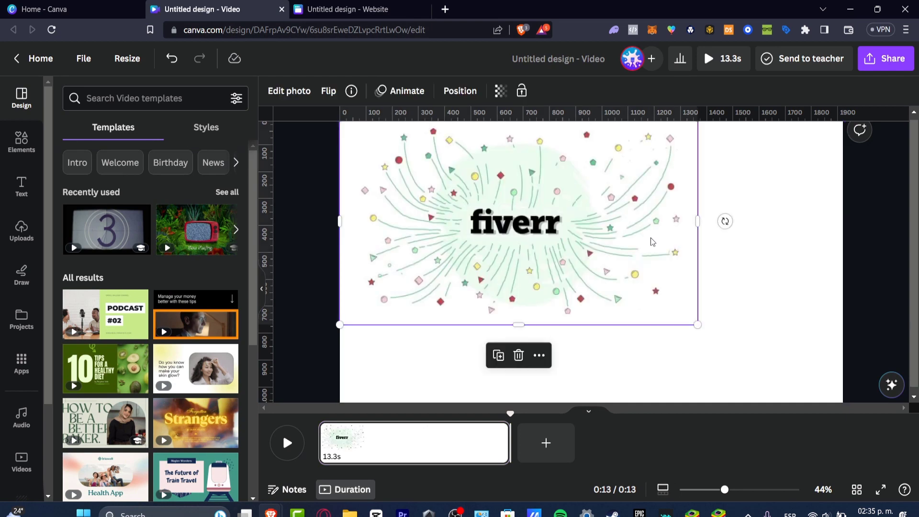
- Zoom out to 35% and enlarge the illustration to fill the video page
scroll(900, 355, "down", 1)
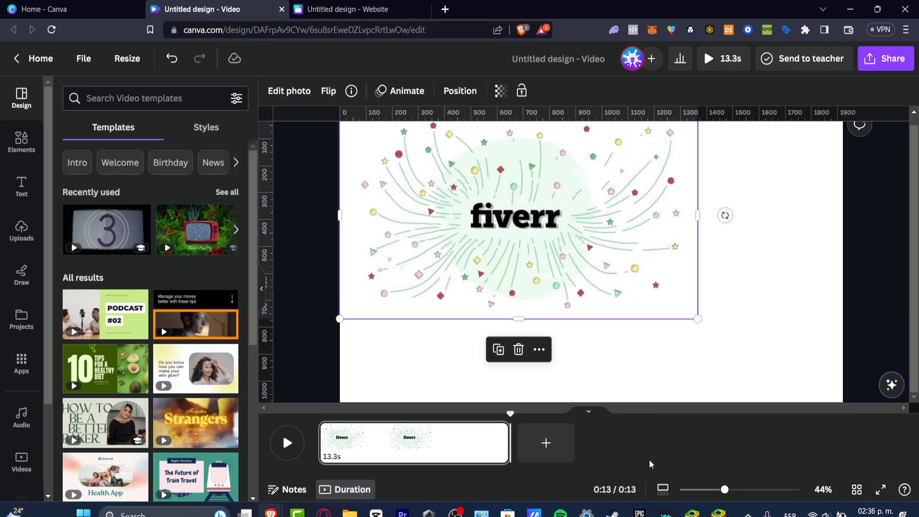
left_click_drag(725, 493, 718, 492)
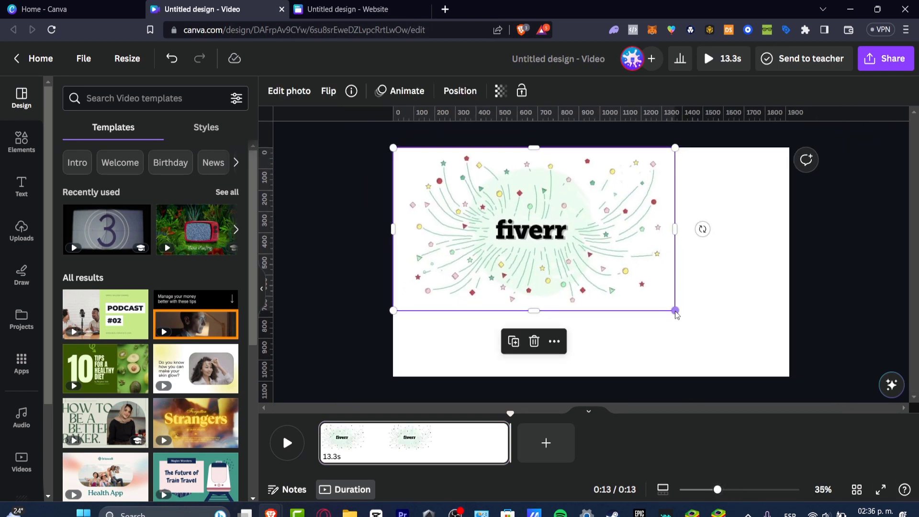
left_click_drag(675, 310, 790, 378)
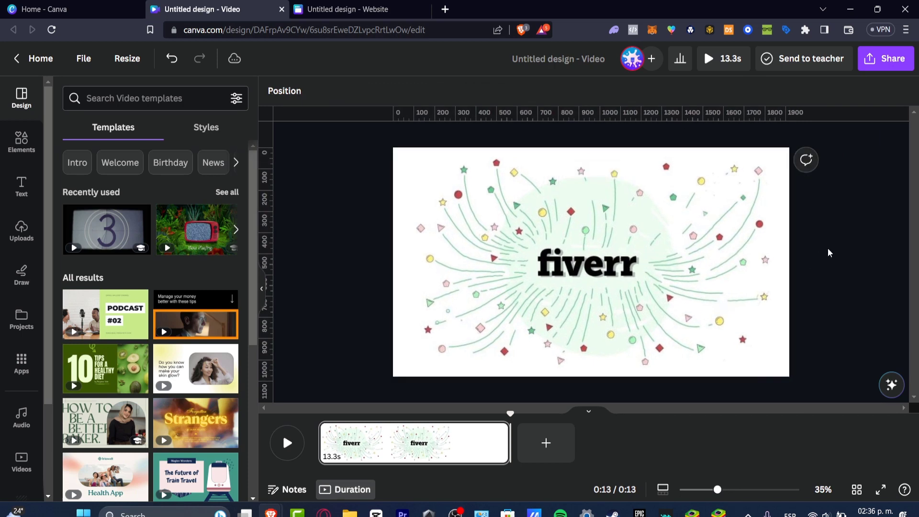
left_click(672, 292)
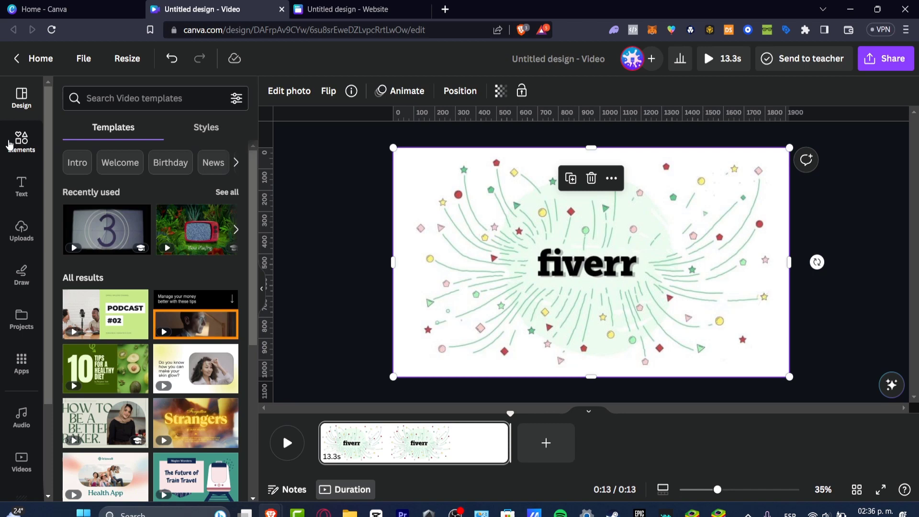
- Open the Audio category in Elements, listing tracks like We Are Waves and Rollin (inst)
left_click(18, 141)
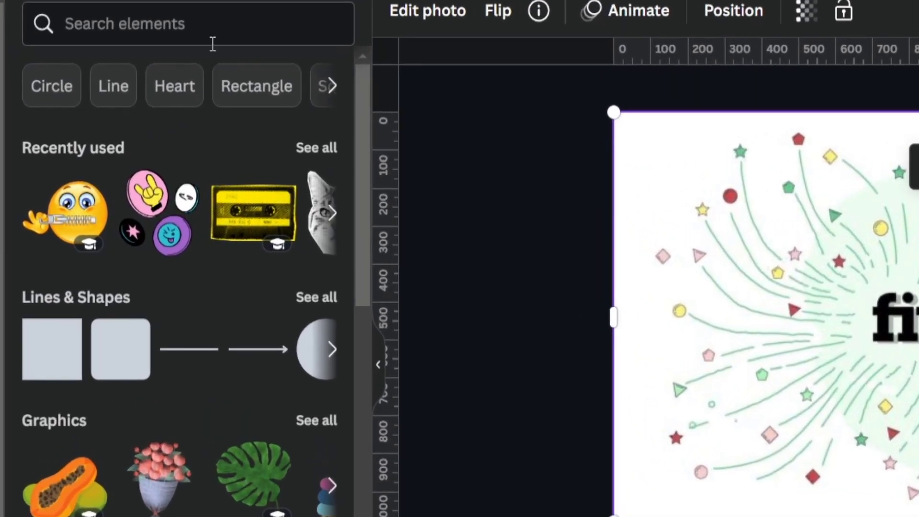
left_click(206, 34)
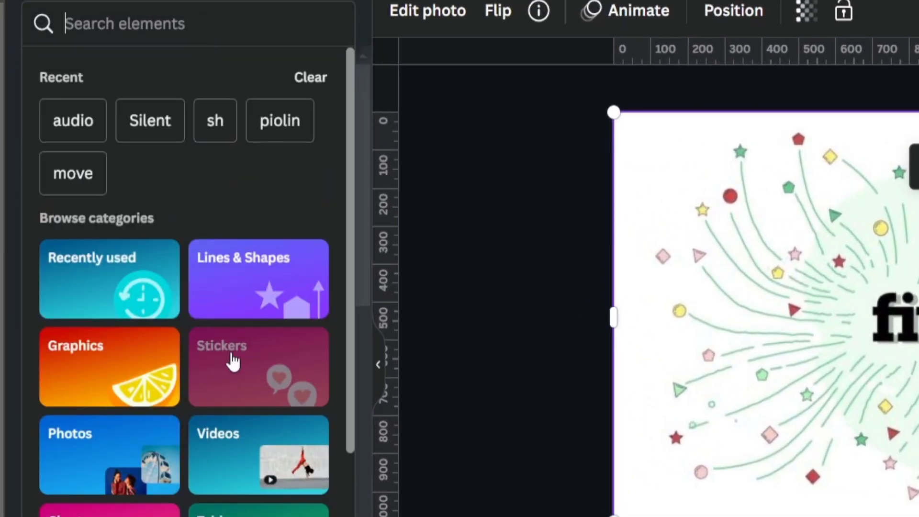
scroll(229, 364, "down", 3)
left_click(173, 170)
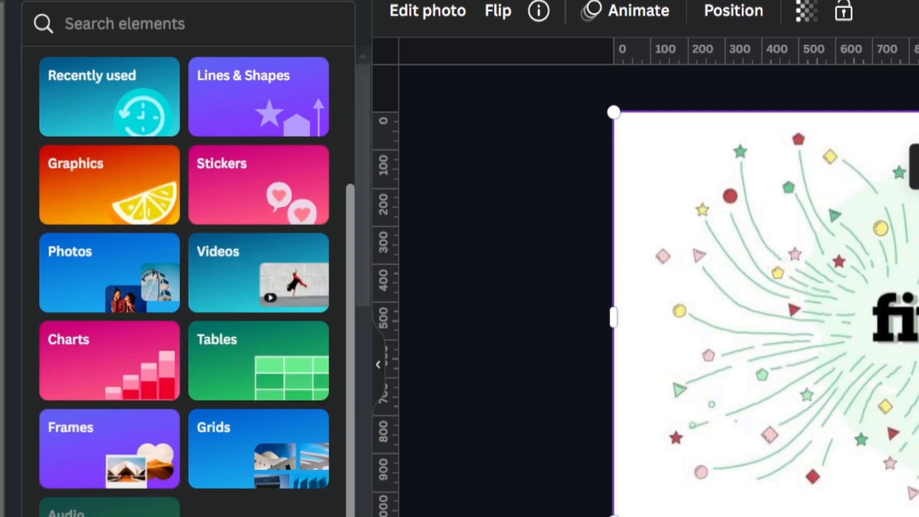
left_click(109, 508)
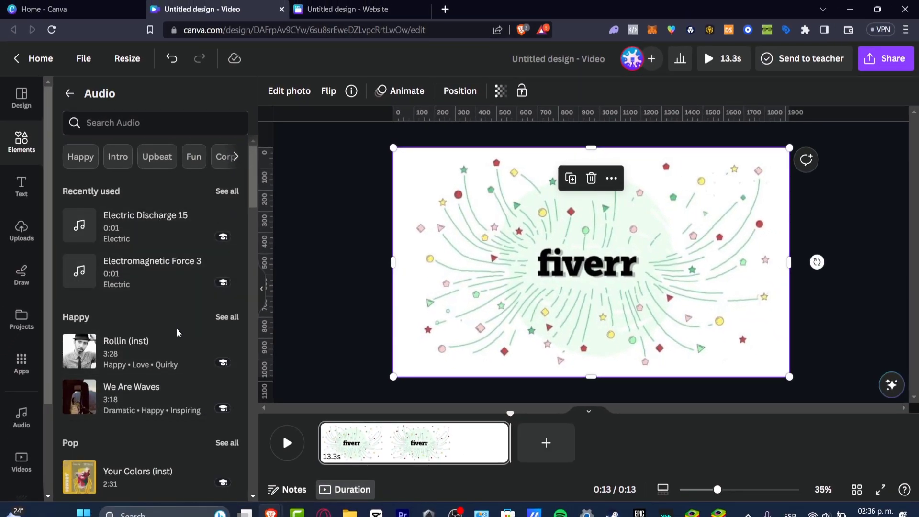
scroll(177, 333, "down", 10)
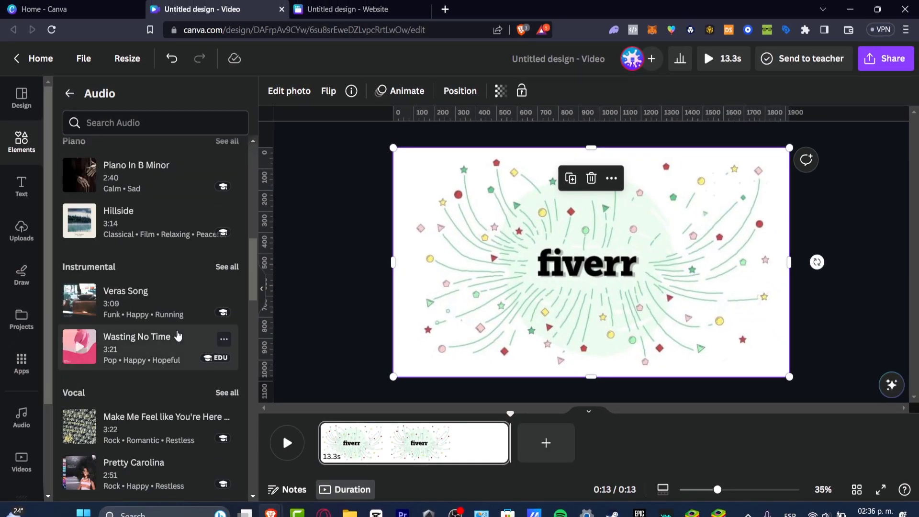
scroll(172, 335, "up", 10)
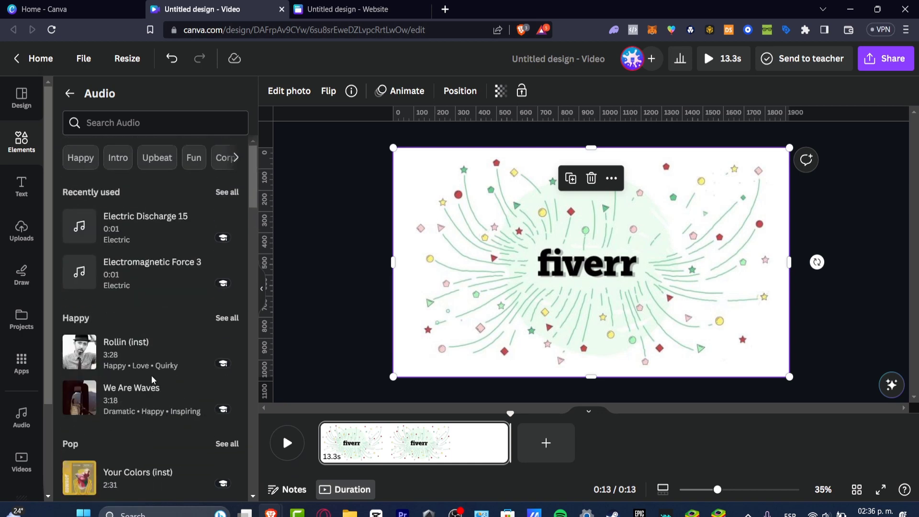
- Remove the first We Are Waves track added, including its leftover audio sliver
left_click(159, 401)
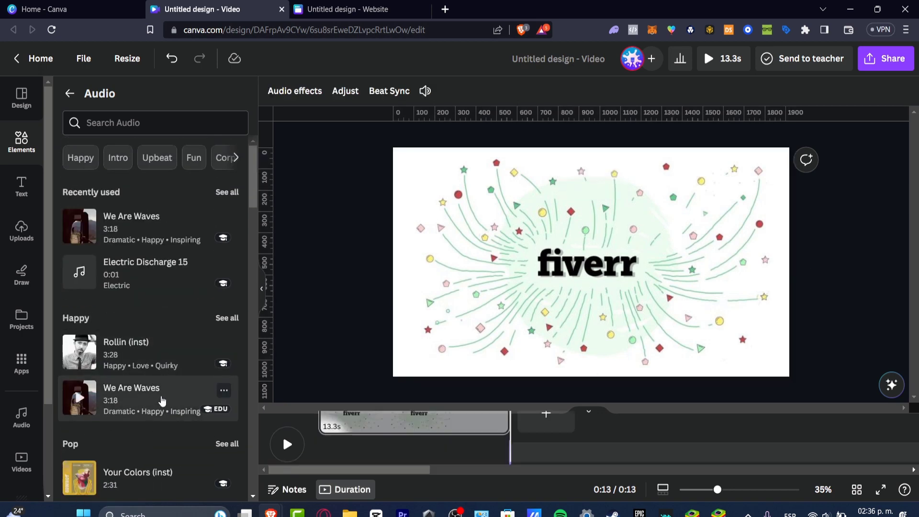
scroll(578, 444, "down", 3)
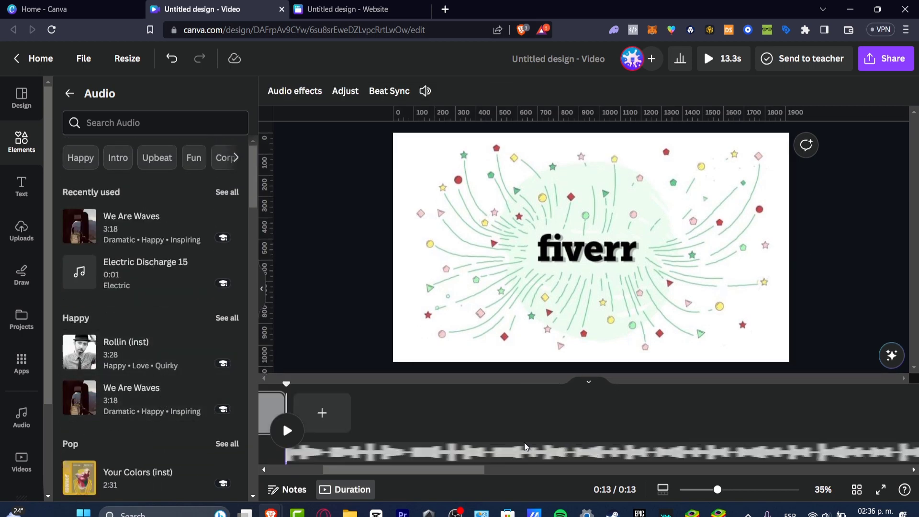
scroll(525, 446, "up", 3)
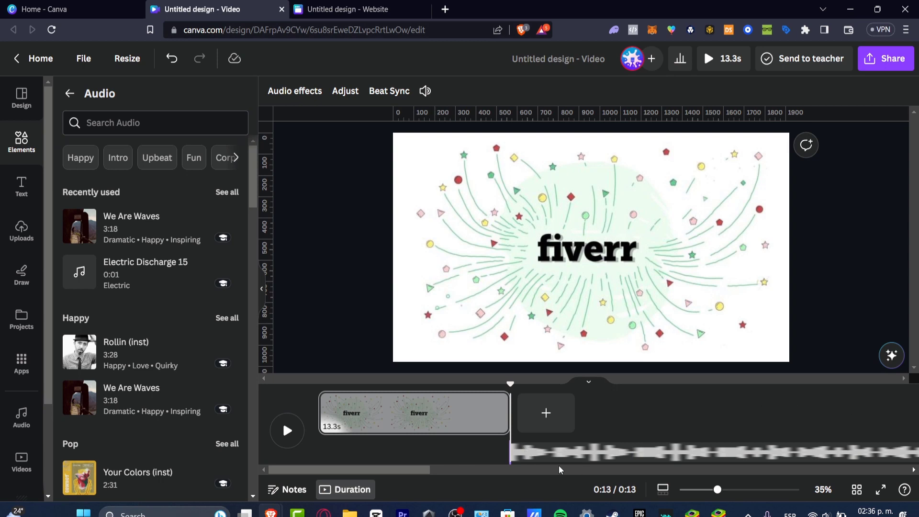
key("Delete")
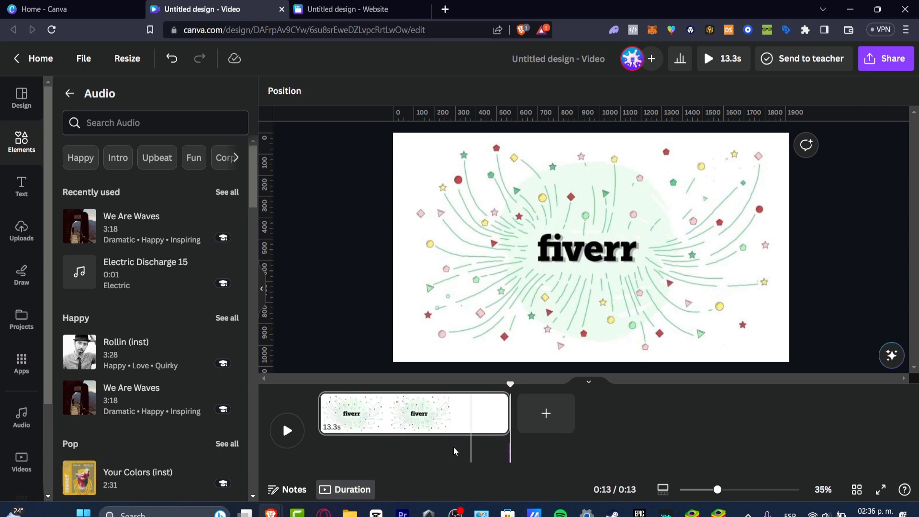
left_click(356, 385)
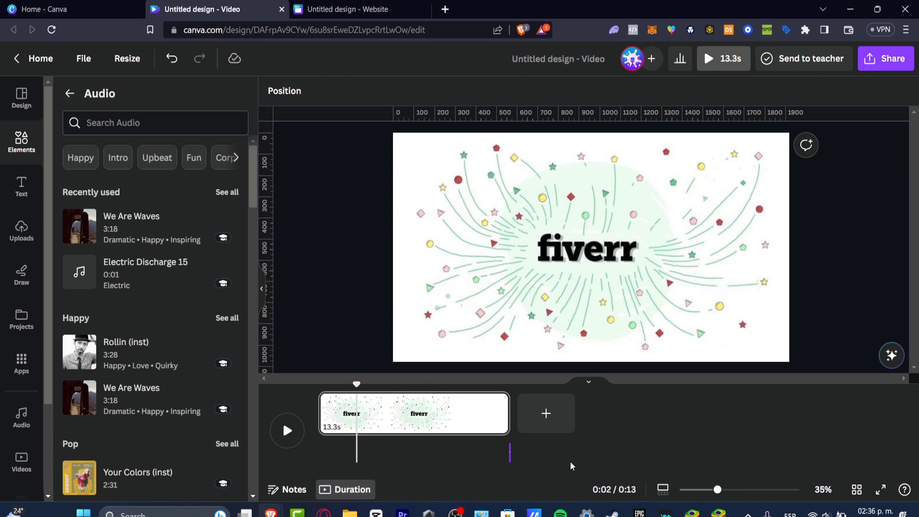
left_click(509, 455)
key("Delete")
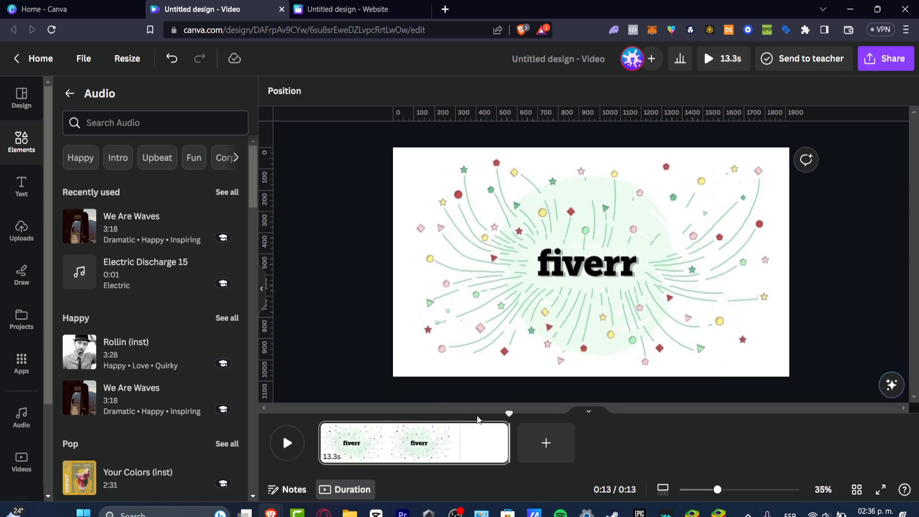
- Place We Are Waves on the timeline at 0:00, beneath the fiverr clip
left_click_drag(509, 413, 325, 413)
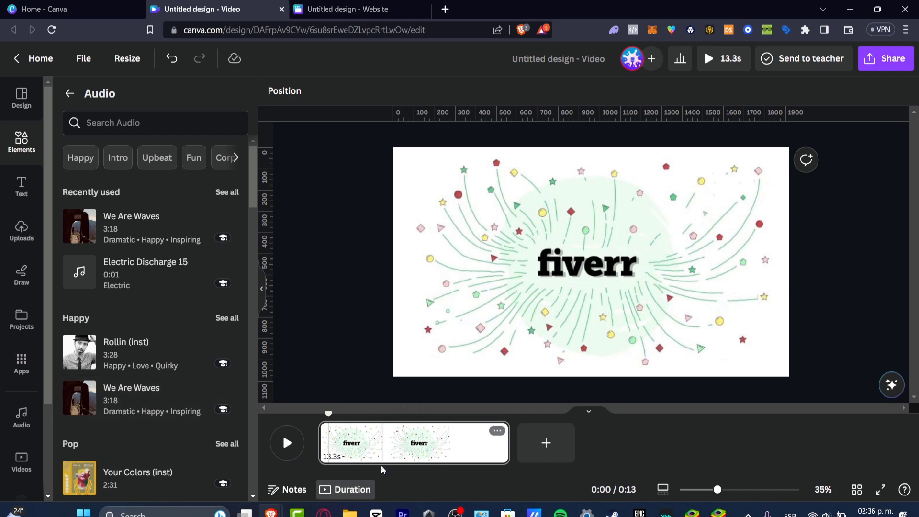
left_click_drag(180, 421, 355, 452)
mouse_move(379, 454)
left_mouse_down()
mouse_move(464, 455)
mouse_move(372, 457)
left_mouse_up()
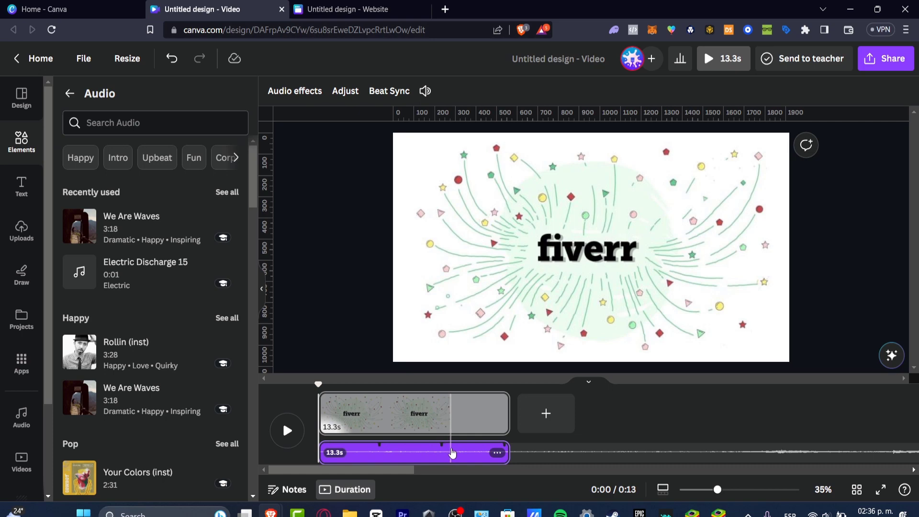
- Offset the We Are Waves clip so the song plays from about 8.4 s
double_click(468, 458)
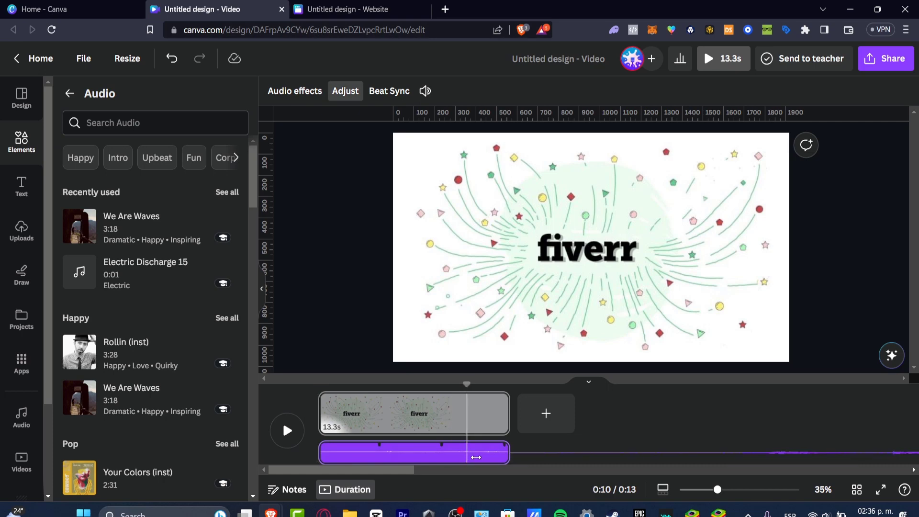
mouse_move(476, 457)
left_mouse_down()
mouse_move(379, 455)
mouse_move(462, 441)
mouse_move(324, 418)
mouse_move(519, 432)
mouse_move(323, 452)
mouse_move(513, 429)
mouse_move(383, 429)
mouse_move(485, 446)
left_mouse_up()
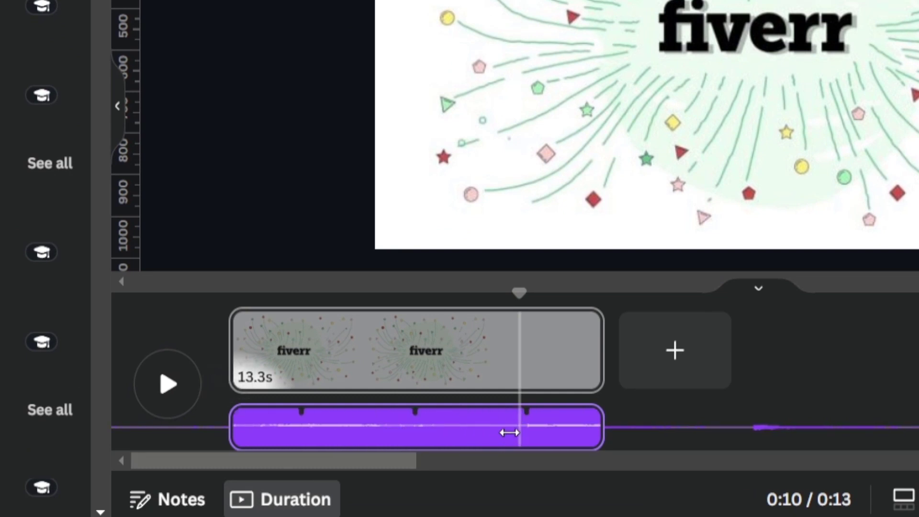
left_click(509, 432)
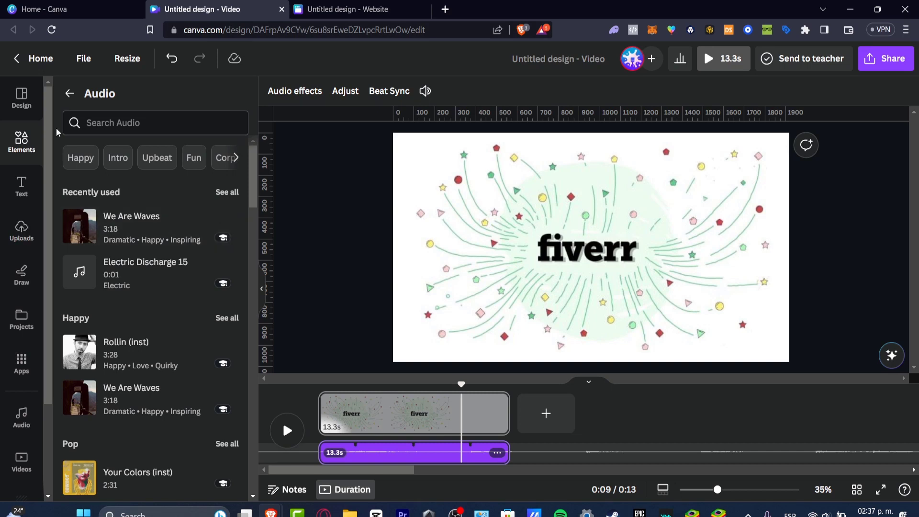
- Show the Beat Sync options and beat markers for the music track
left_click(397, 92)
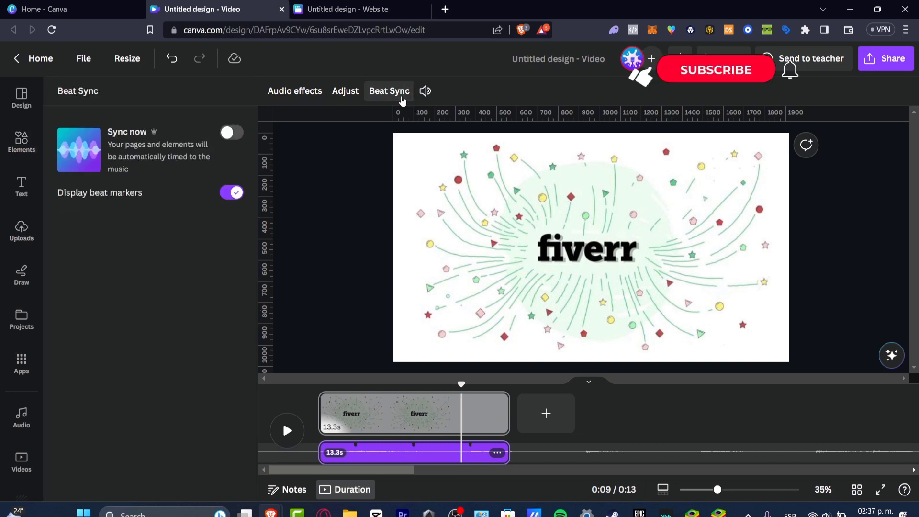